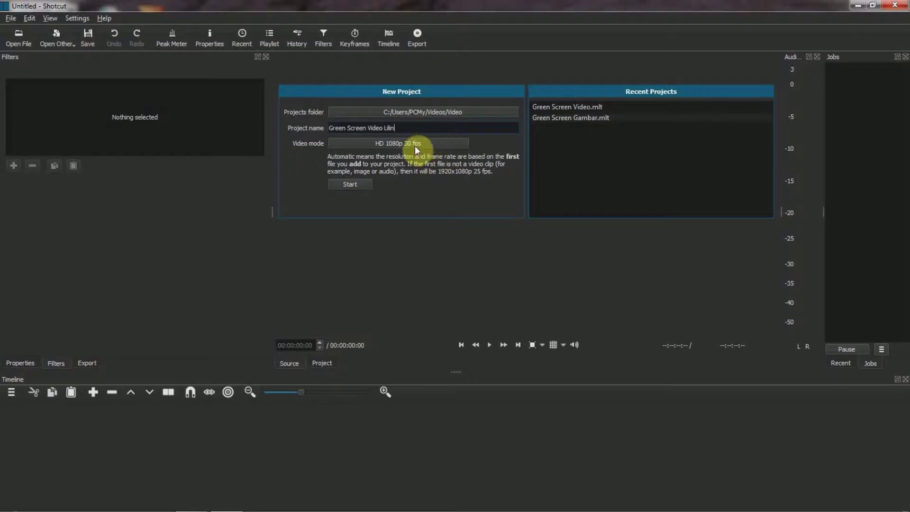
Step: Create the project Green Screen Video Lilin with HD 1080p 30 fps and open the Candle_on_greenscreenmov clip, pausing its playback
click(357, 187)
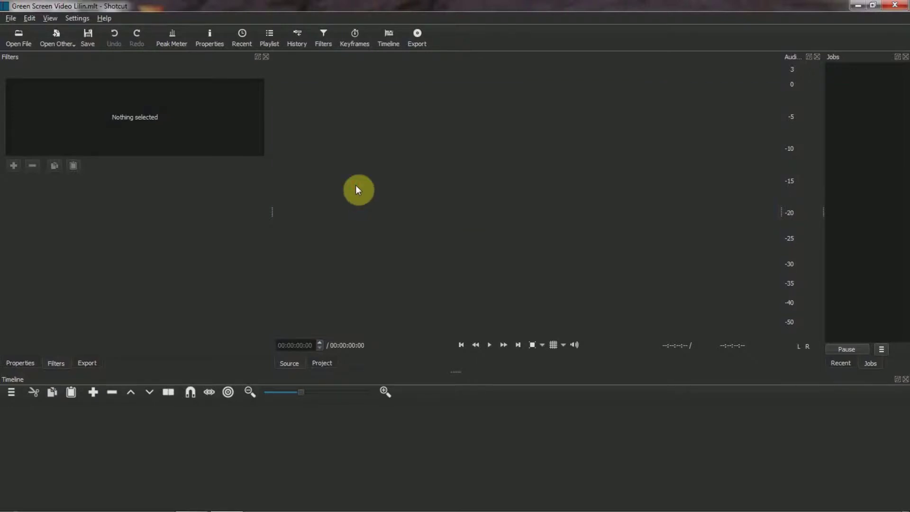
click(18, 38)
click(130, 95)
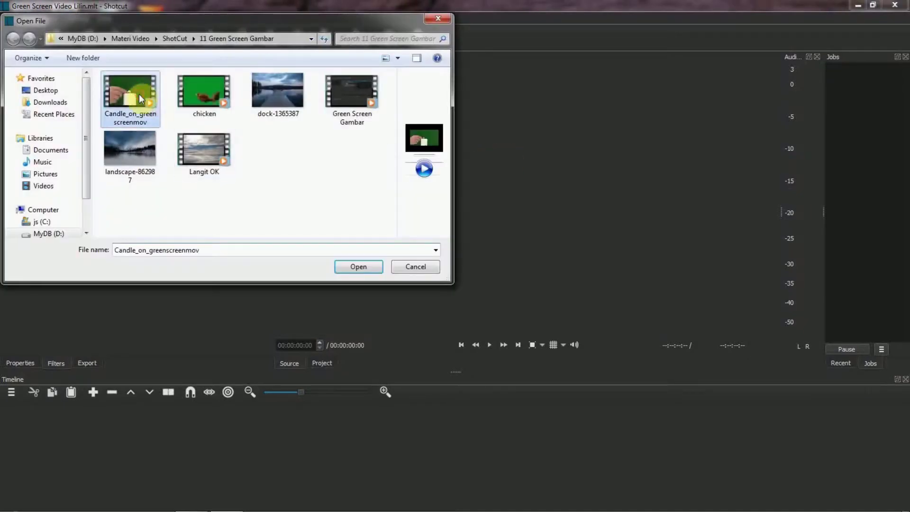
click(348, 263)
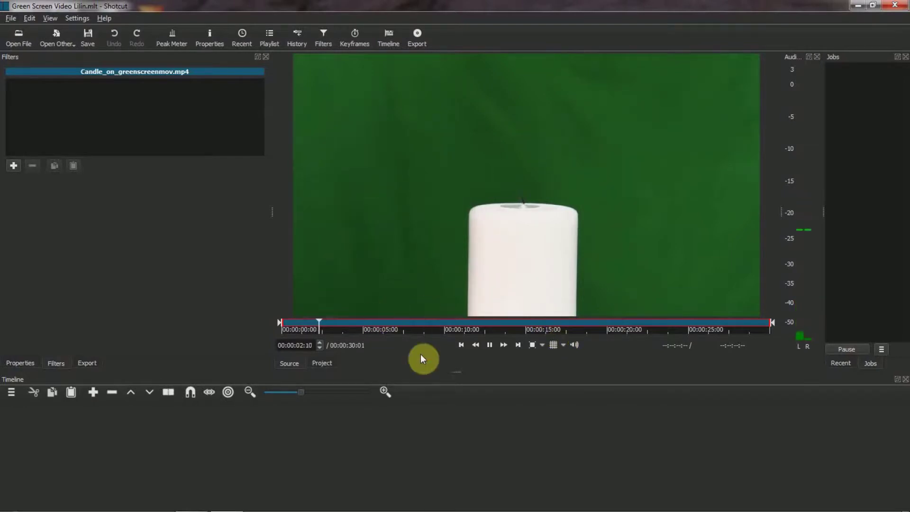
click(491, 345)
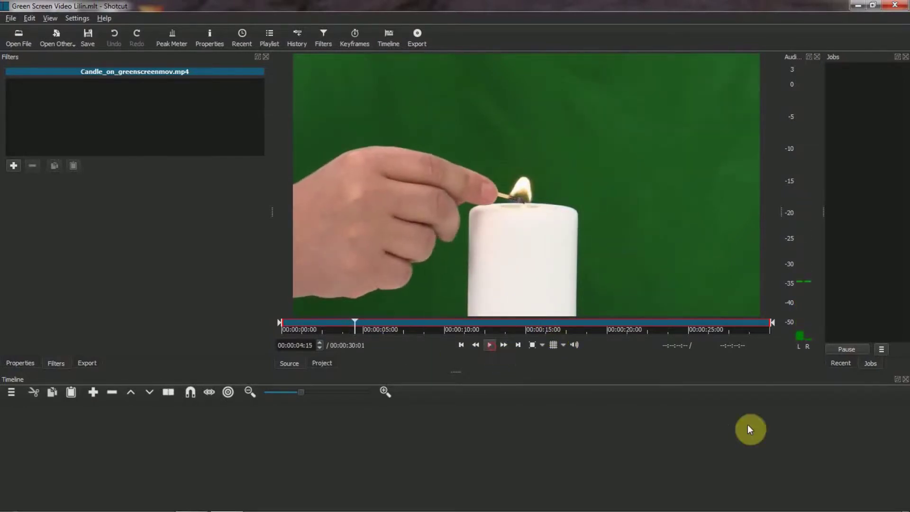
Step: Add a video track to the timeline and place the candle clip at its start
click(10, 394)
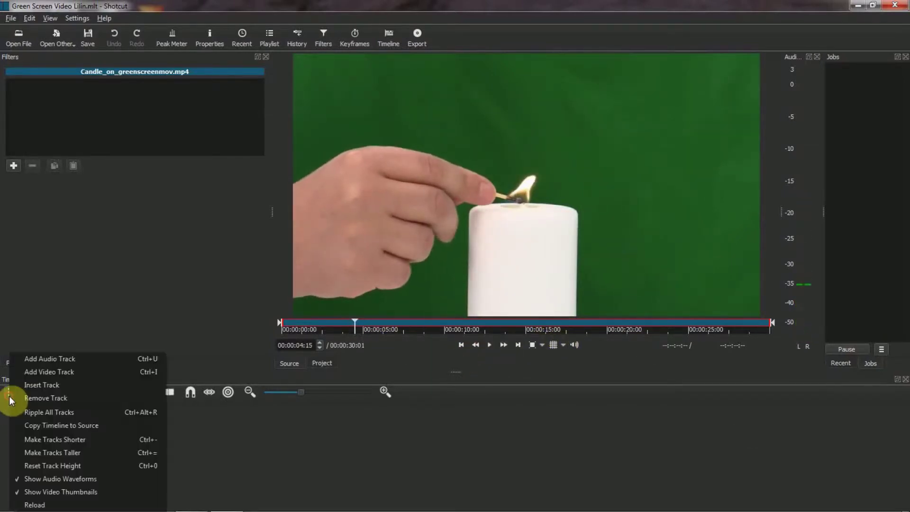
click(35, 373)
drag(524, 259, 203, 446)
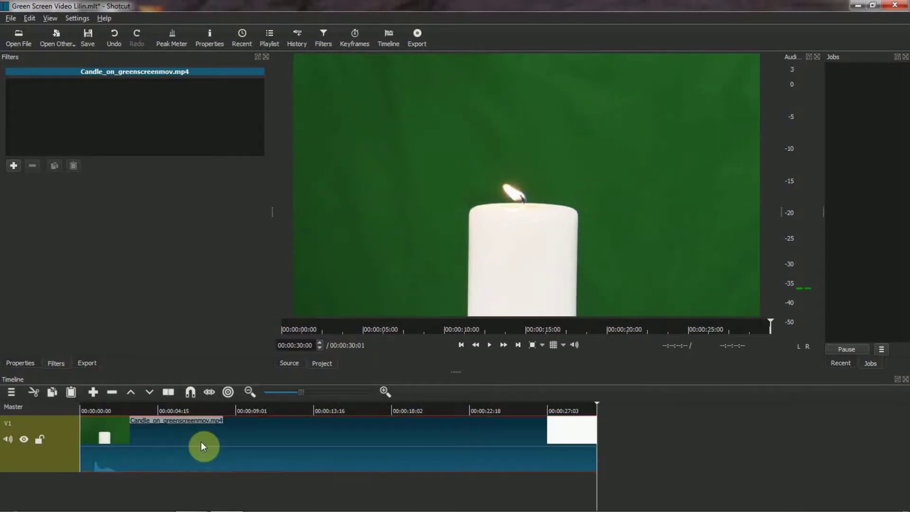
Step: Add a second video track, move the candle clip up to V2 and return the playhead to the start
click(11, 392)
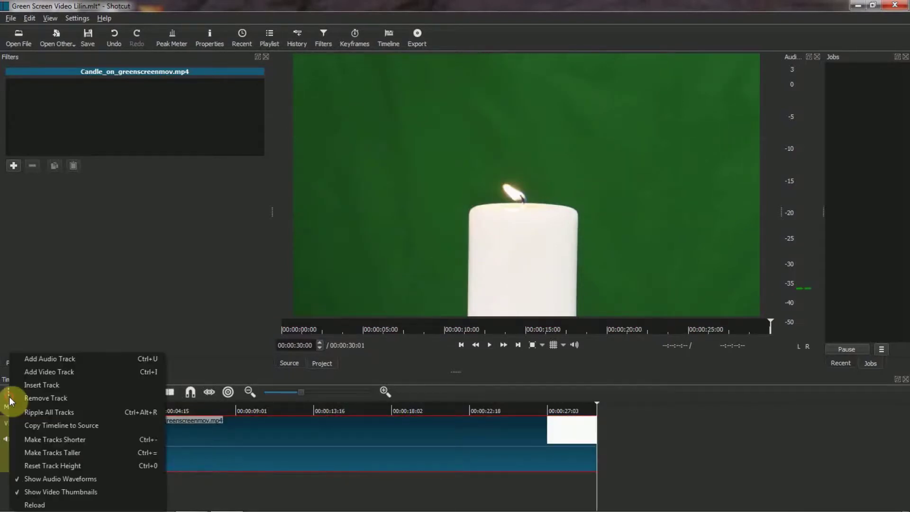
click(38, 372)
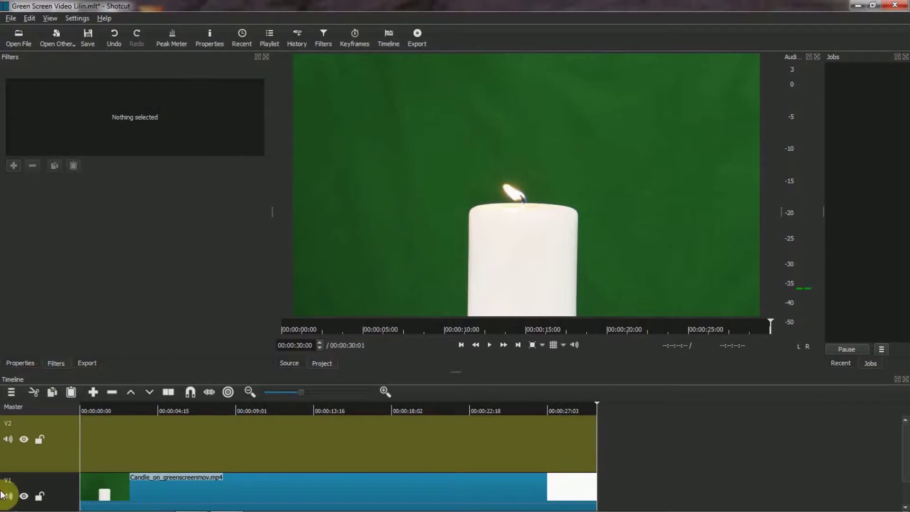
drag(113, 501, 118, 451)
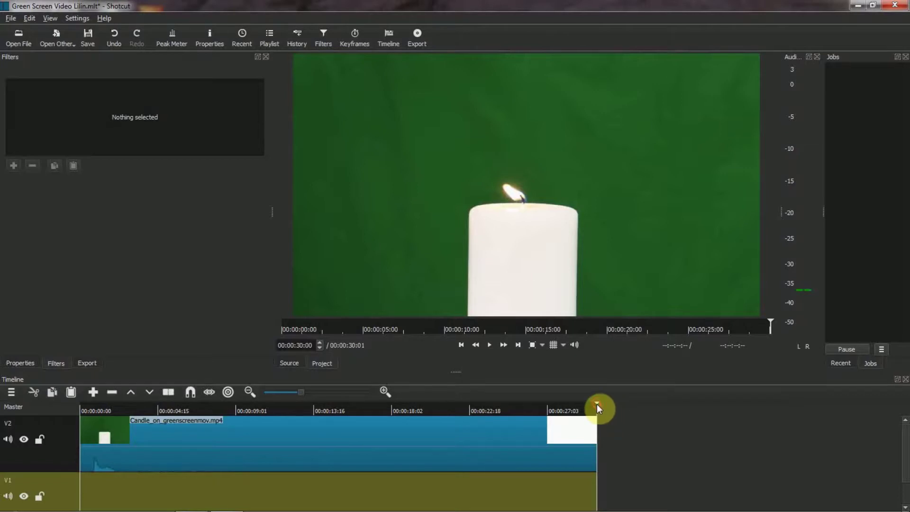
drag(597, 405, 70, 414)
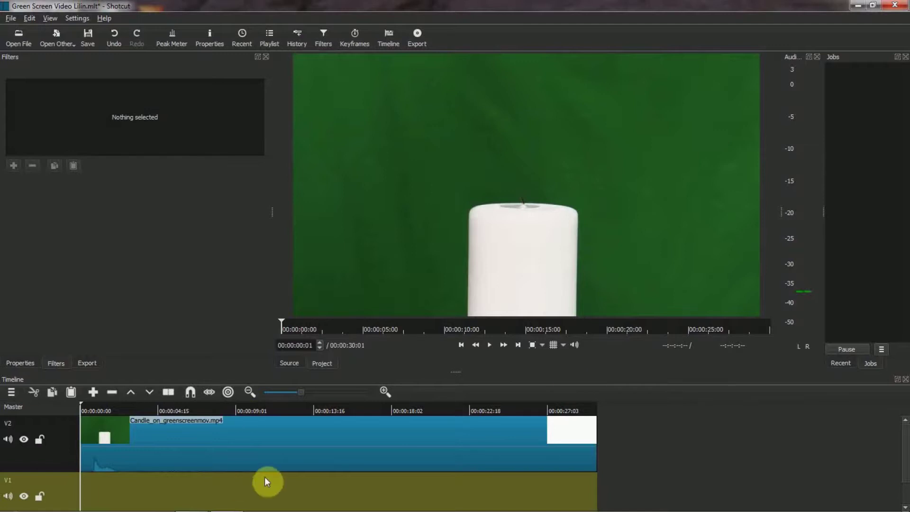
Step: Open the Langit OK clip and place it at the start of track V1, beneath the candle clip
click(18, 36)
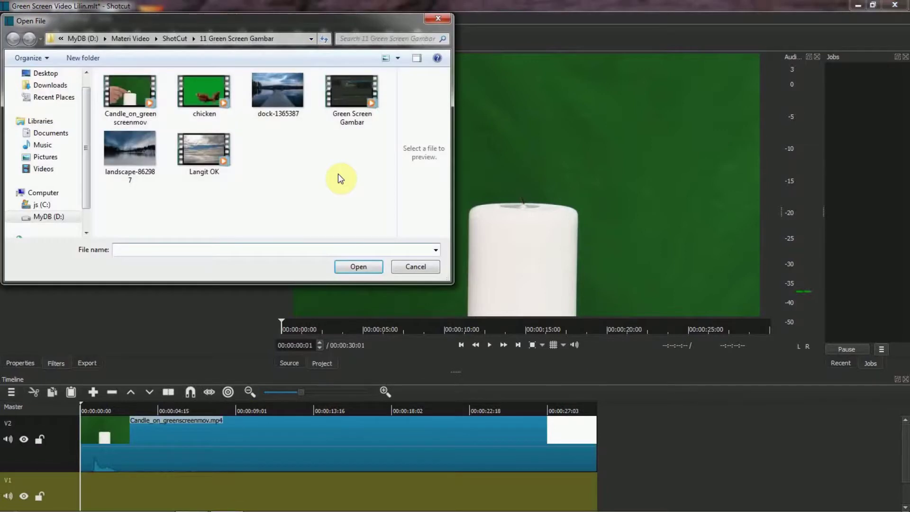
click(211, 166)
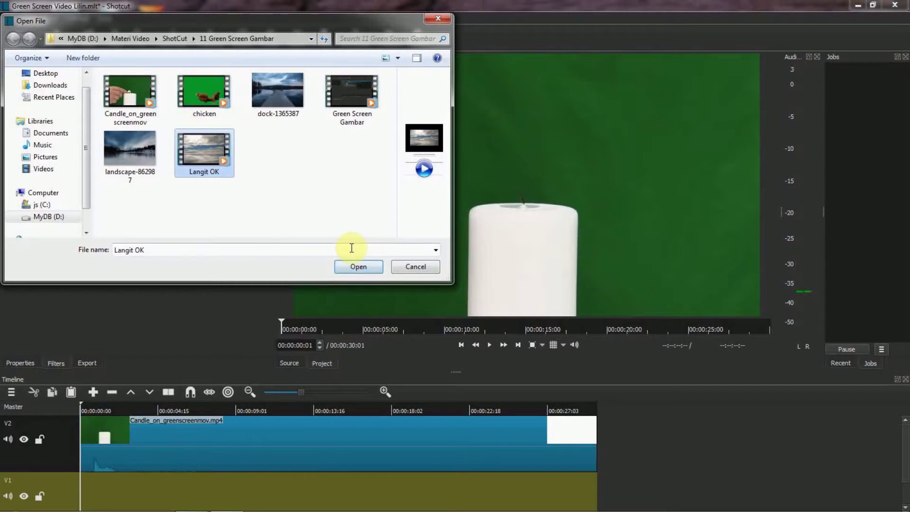
click(356, 267)
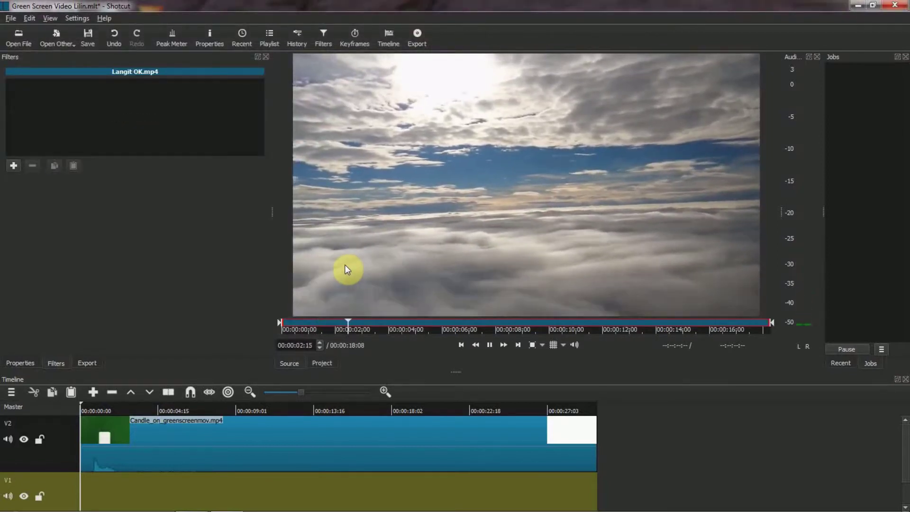
click(491, 346)
drag(499, 247, 167, 502)
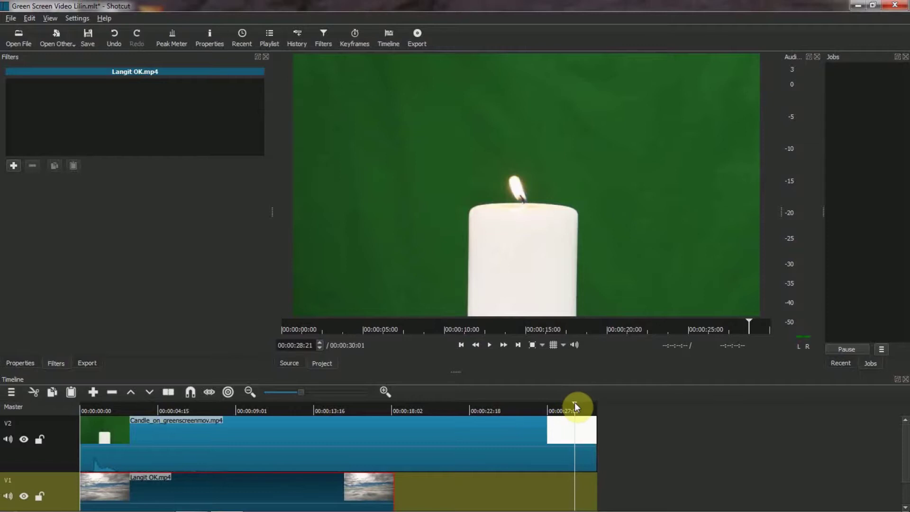
Step: Split the candle clip on V2 at the end of the sky clip, at 00:00:18:08, and delete the excess part
drag(574, 407, 392, 441)
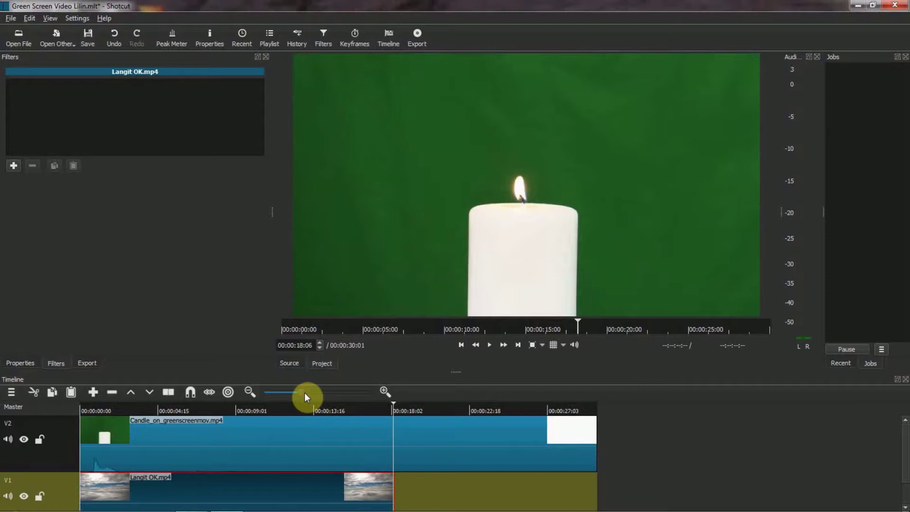
drag(315, 394, 324, 396)
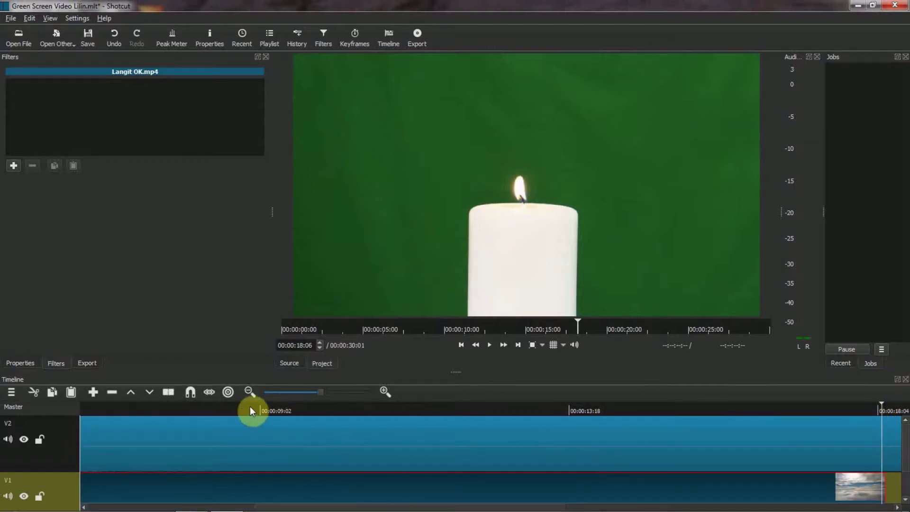
click(250, 392)
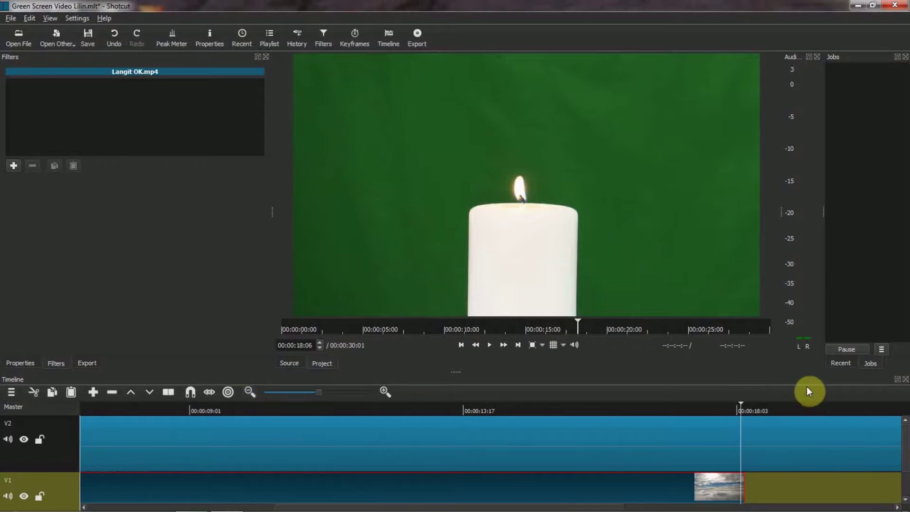
drag(746, 403, 746, 406)
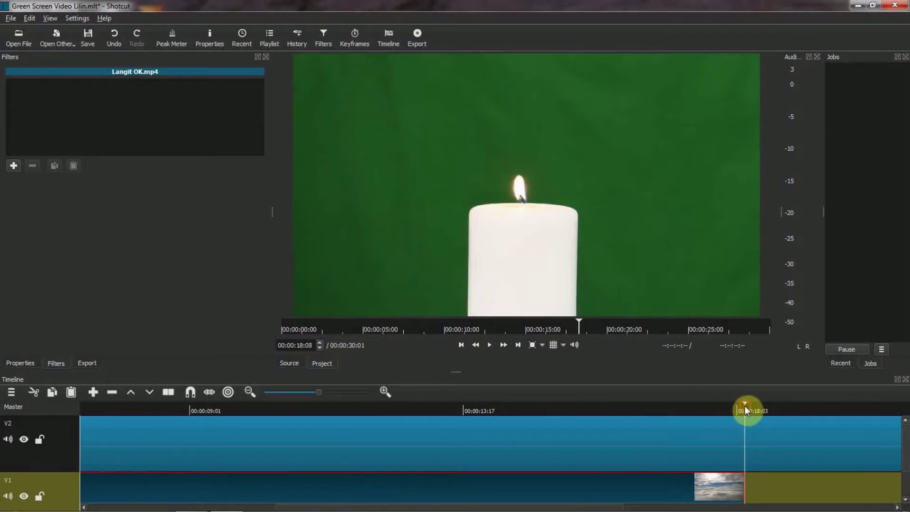
click(797, 459)
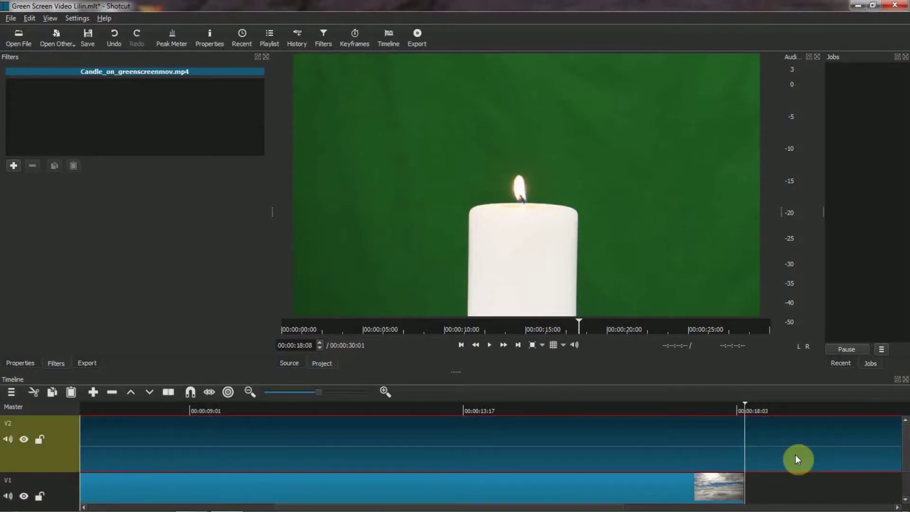
click(169, 392)
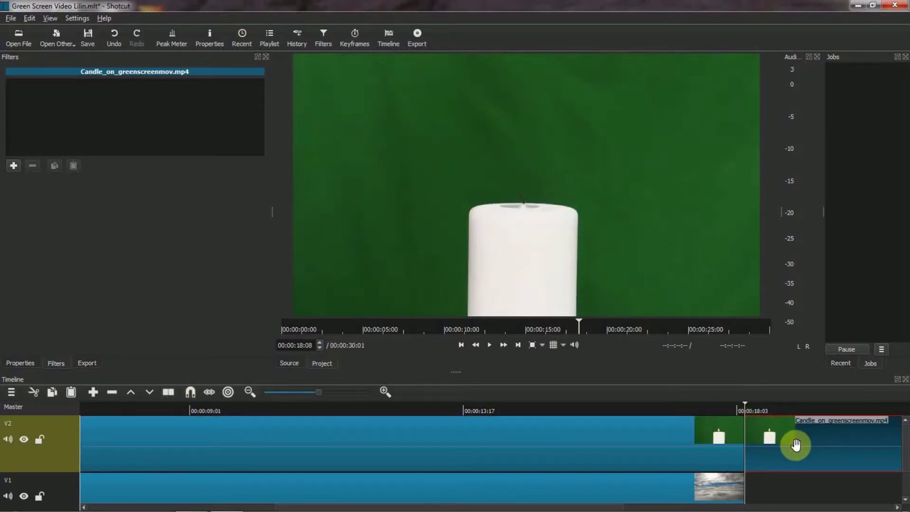
key(Delete)
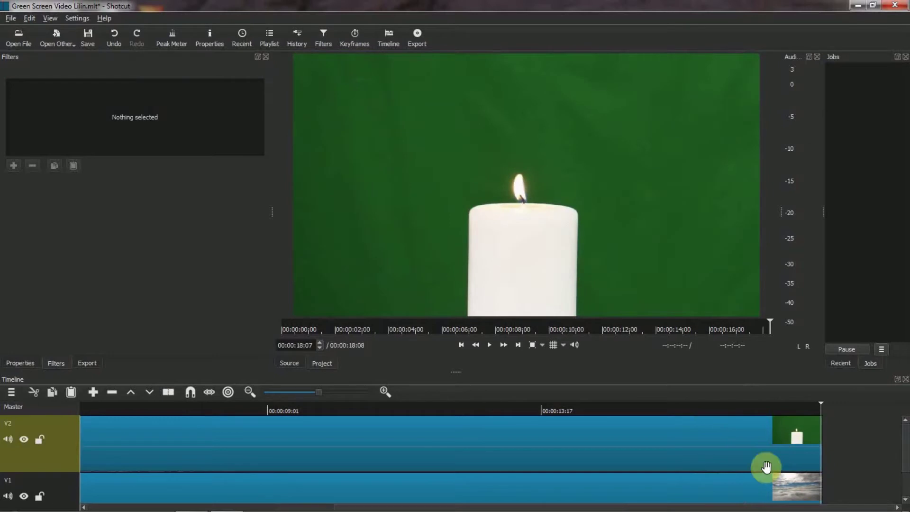
Step: Play the timeline from the start and pause at about 00:00:04:14, where the hand is lighting the candle
click(250, 391)
click(250, 390)
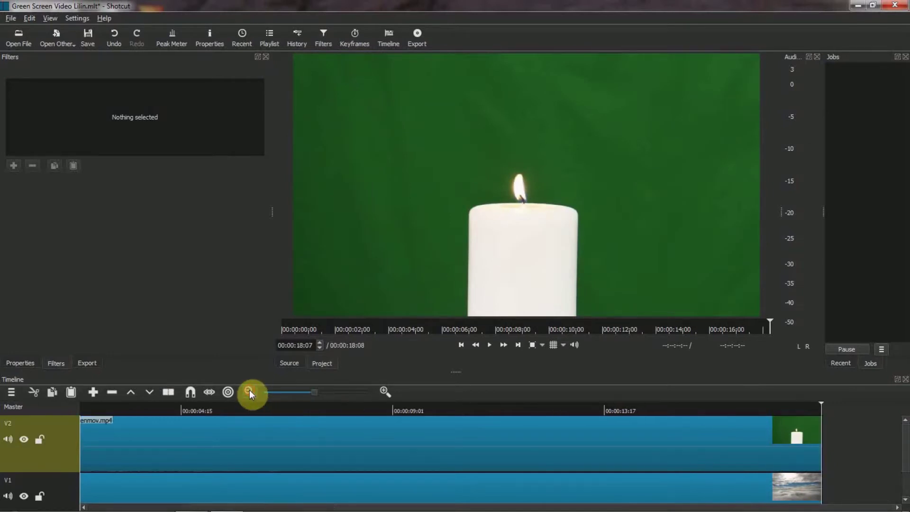
click(250, 391)
click(249, 390)
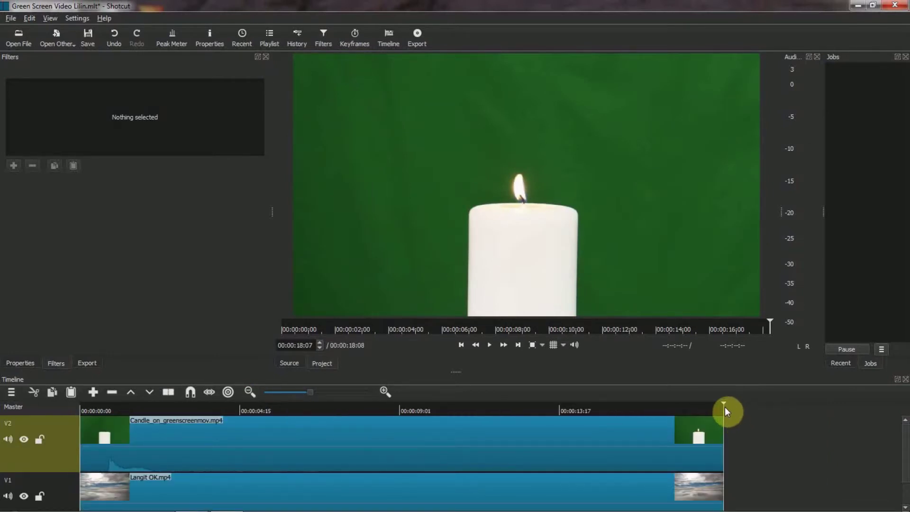
drag(577, 410, 48, 417)
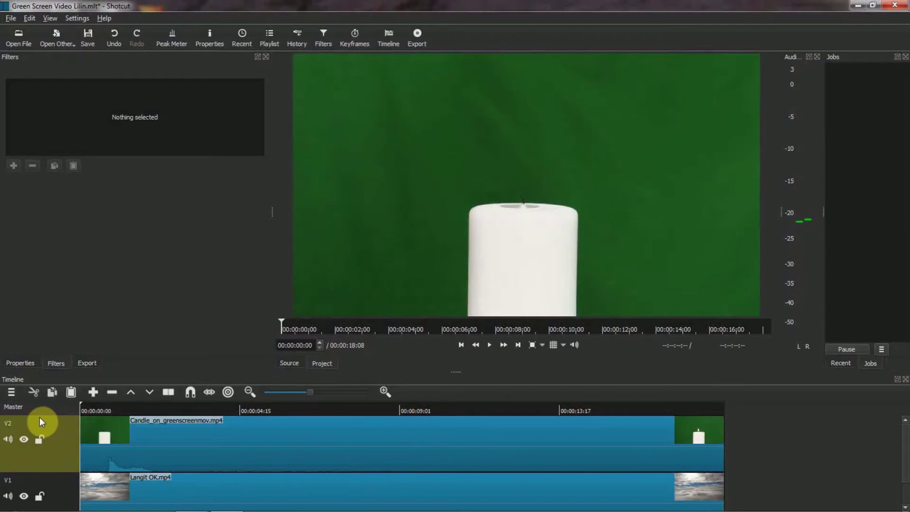
click(78, 438)
click(248, 393)
click(489, 345)
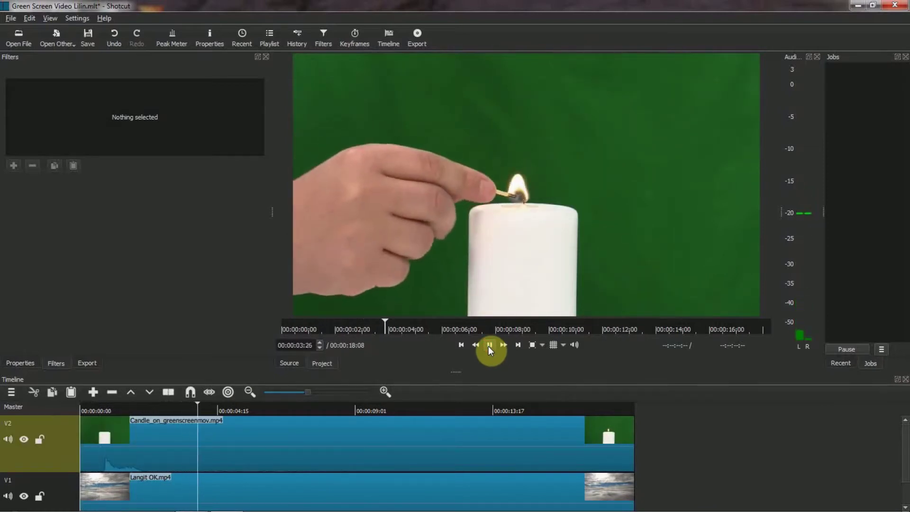
click(489, 345)
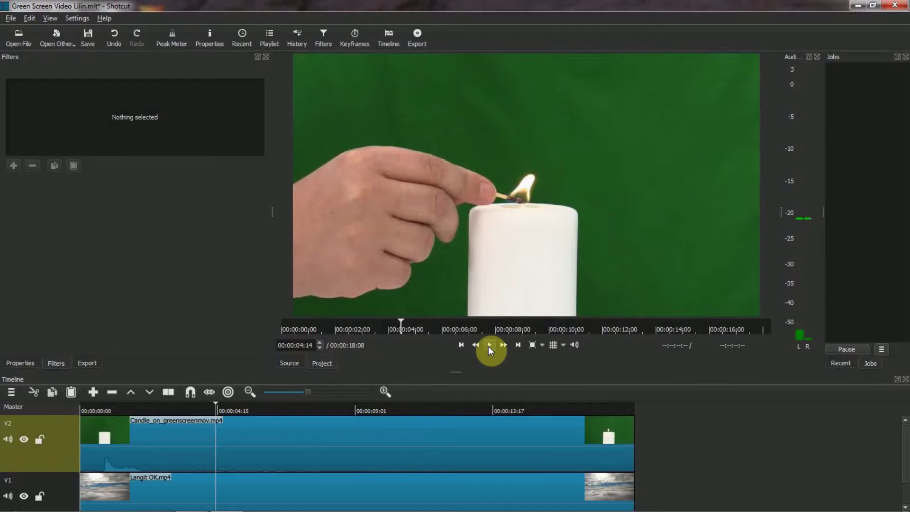
Step: Select the candle clip on V2 and open its properties
click(271, 440)
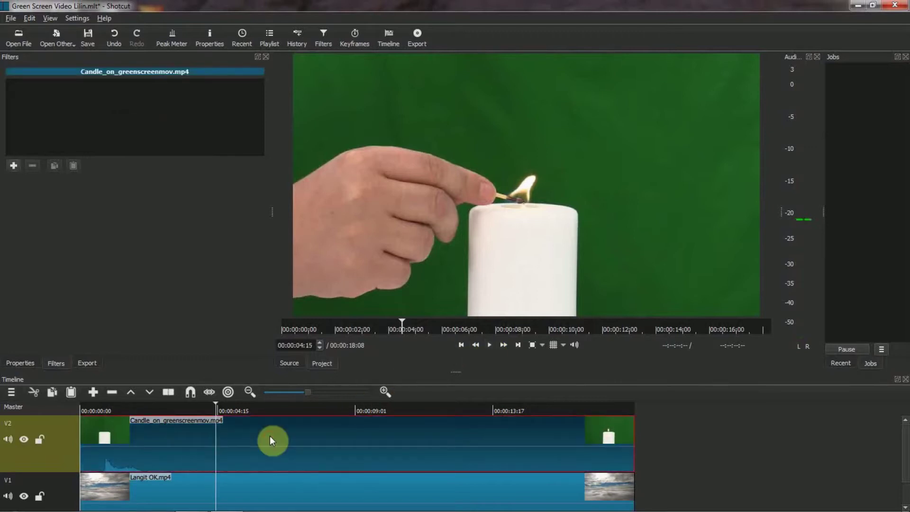
right_click(289, 446)
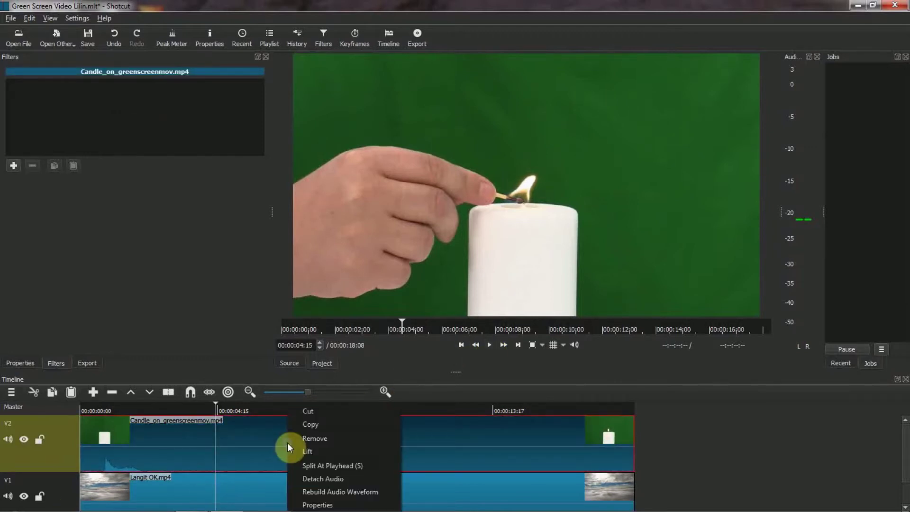
click(332, 506)
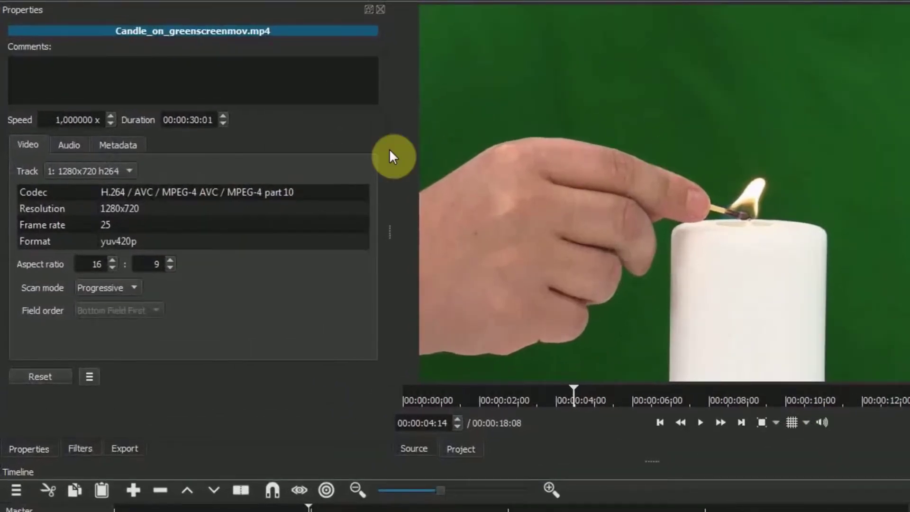
Step: Add the Chroma Key: Simple video filter to the candle clip and sample its key color from the green background
click(80, 453)
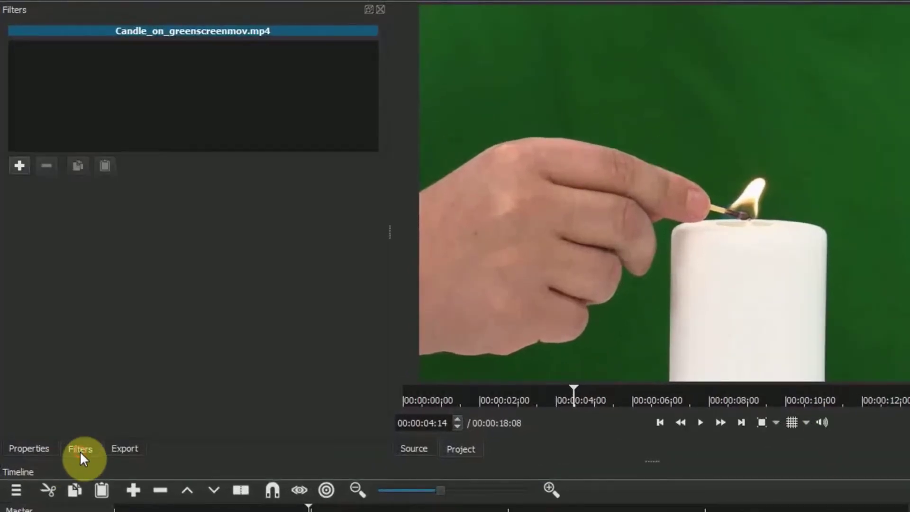
click(23, 165)
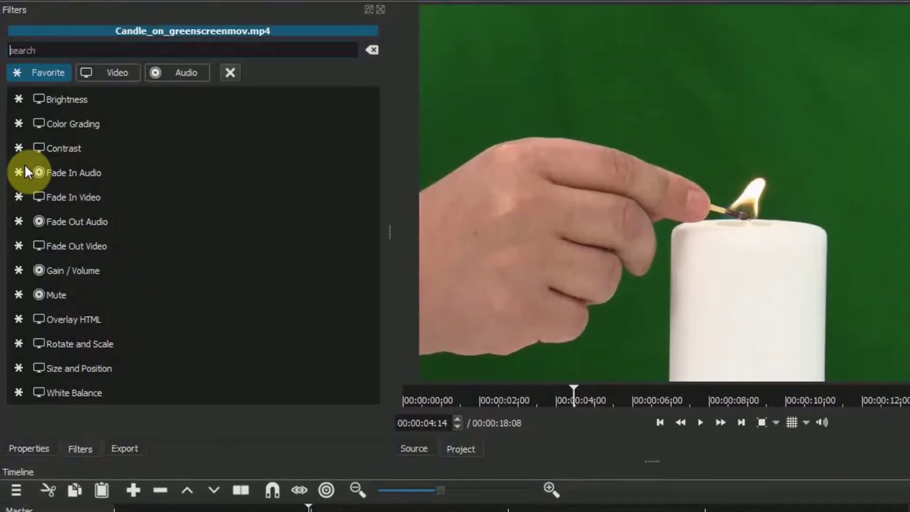
click(117, 72)
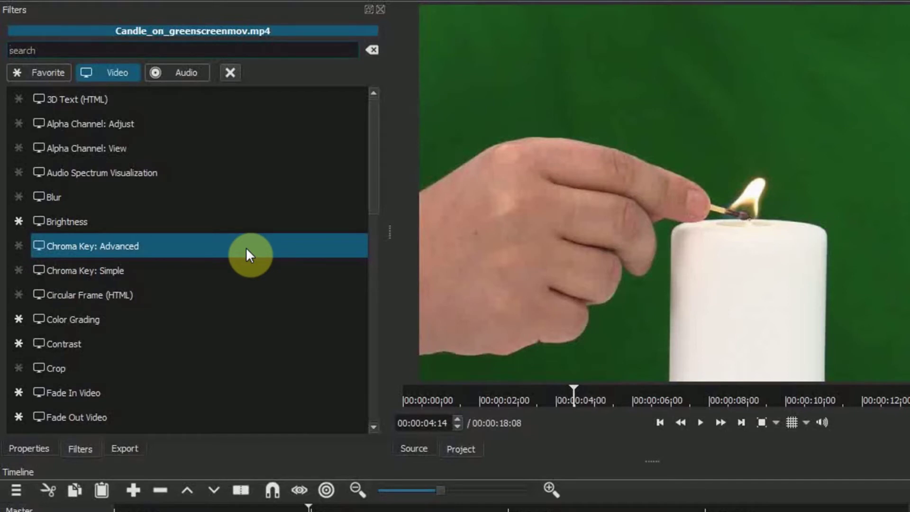
click(125, 271)
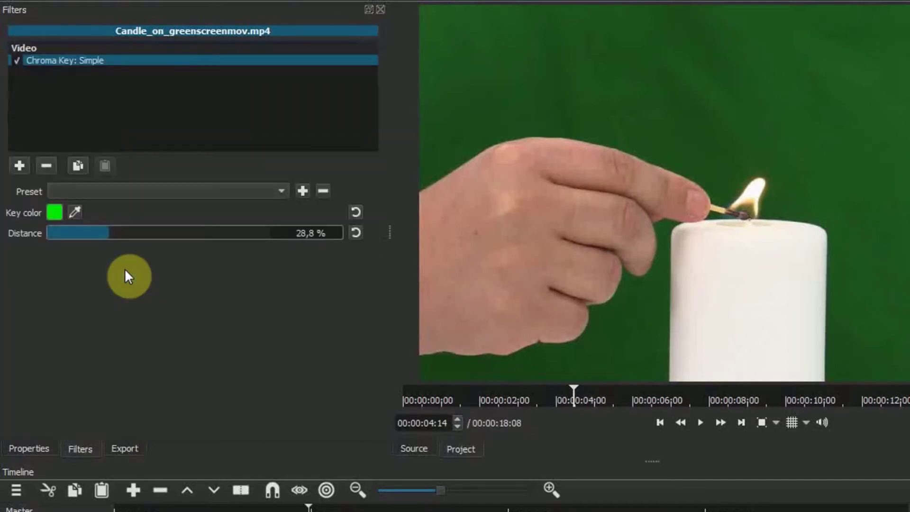
click(76, 210)
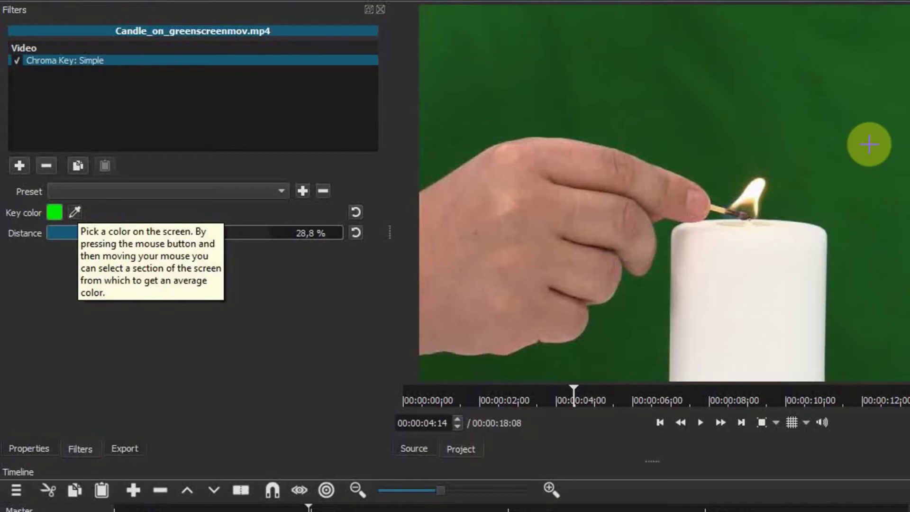
click(870, 144)
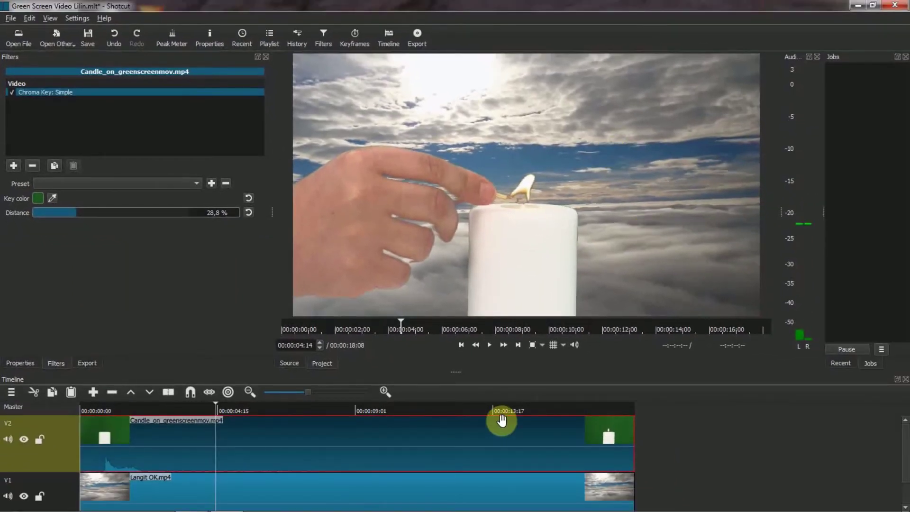
Step: Play the keyed composite from the start and pause at about 00:00:05:01, with the hand at the candle wick
drag(216, 402, 65, 411)
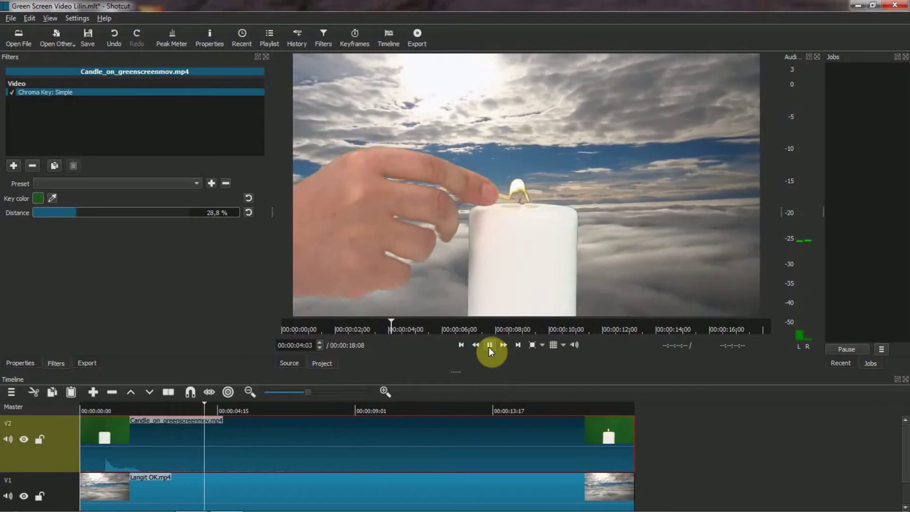
click(490, 351)
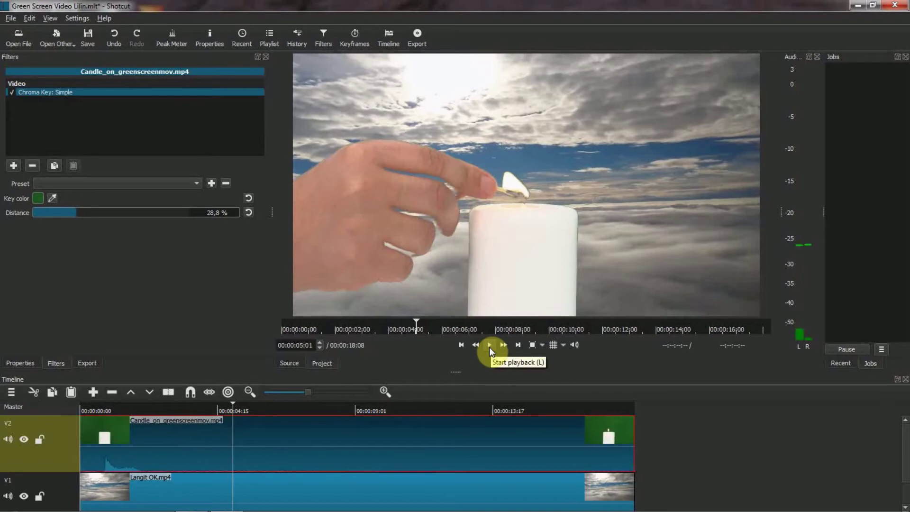
Step: Lower the Chroma Key: Simple distance to 17,6 % and play the result on to about 00:00:08:02
click(77, 216)
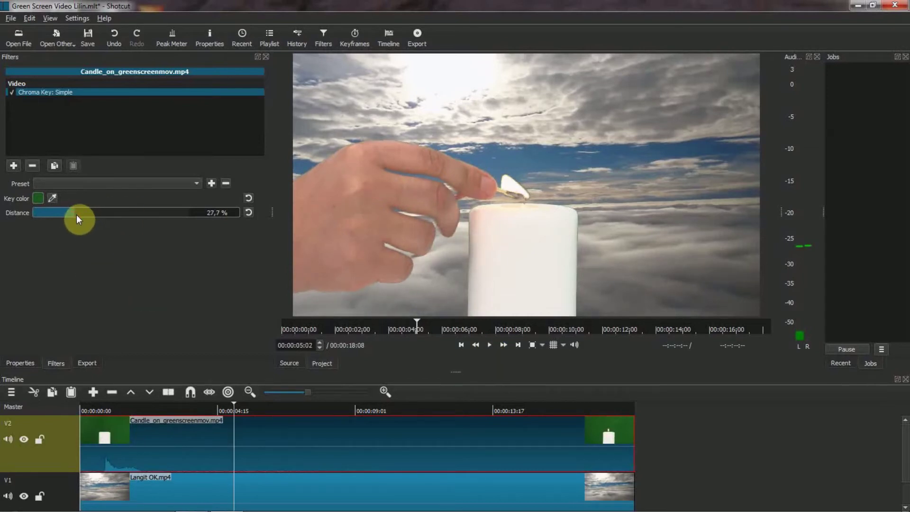
mouse_move(79, 214)
mouse_down()
mouse_move(98, 215)
mouse_move(70, 215)
mouse_up()
drag(66, 216, 63, 217)
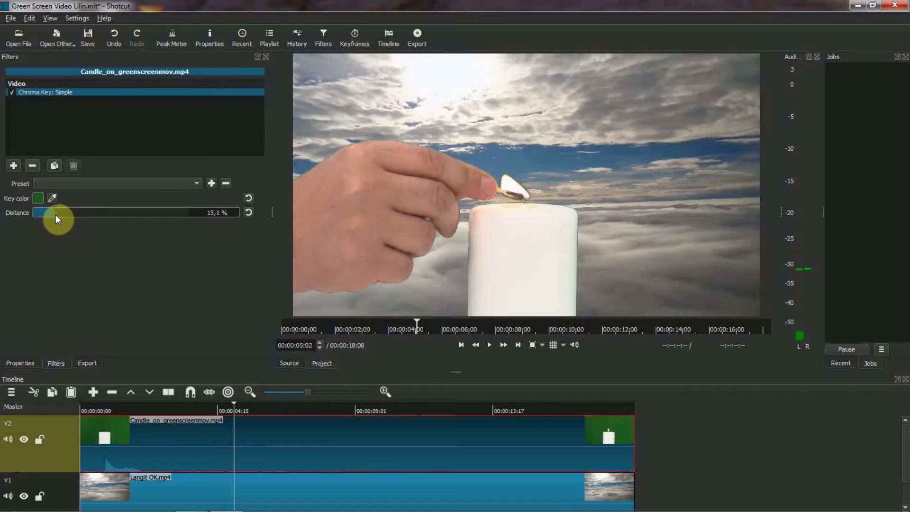
drag(56, 217, 53, 217)
click(492, 345)
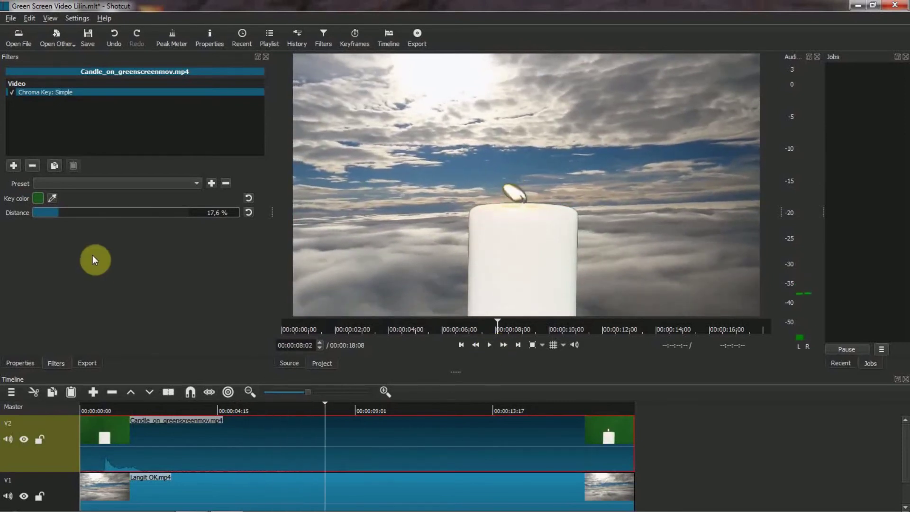
Step: Raise the Chroma Key: Simple distance to 26,6 % and replay the hand lighting the candle from about 00:00:03:24 to 00:00:06:02
drag(58, 215, 75, 217)
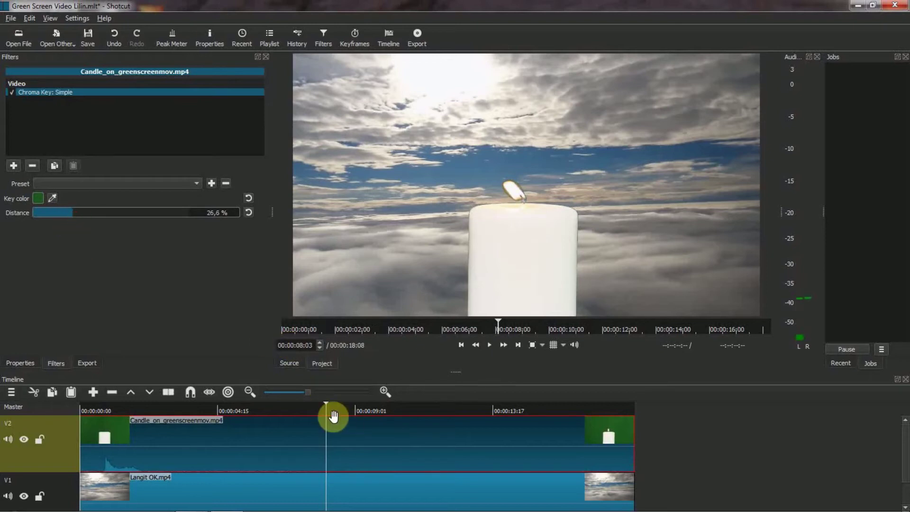
drag(326, 404, 195, 408)
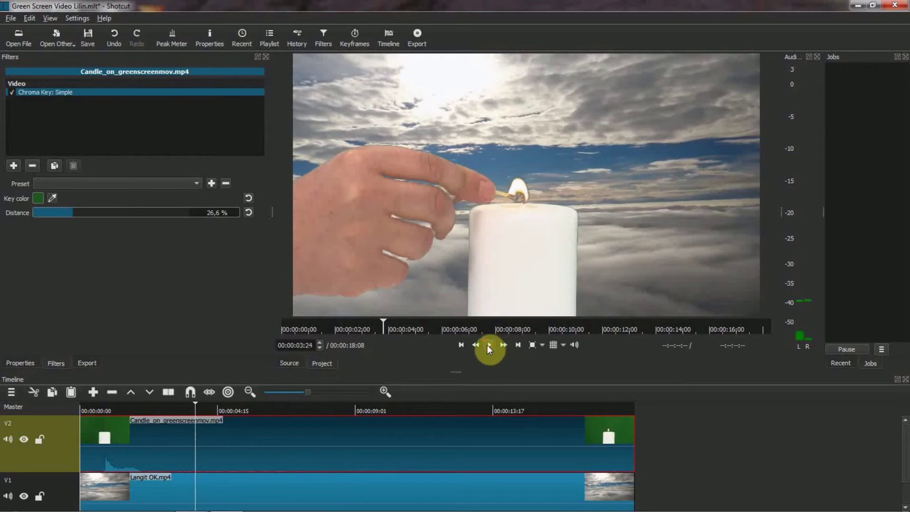
click(489, 346)
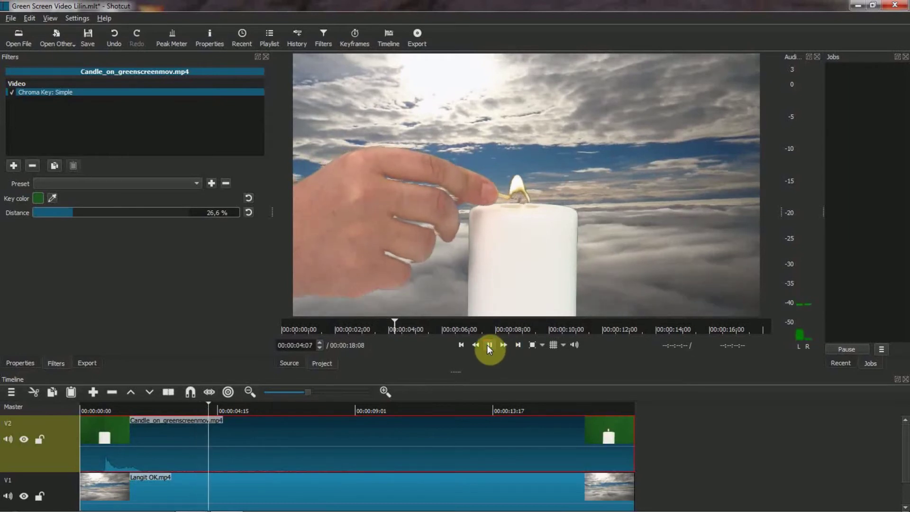
click(488, 345)
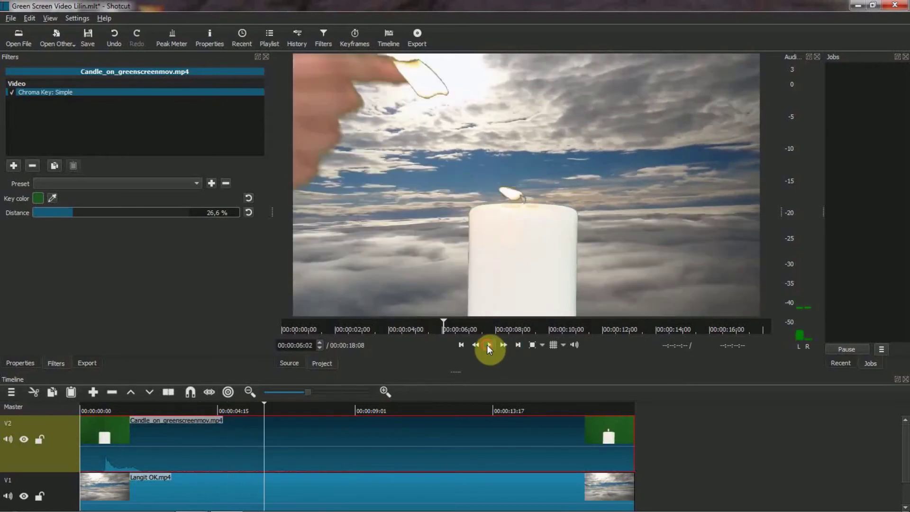
Step: At about 00:00:04:16, set the Chroma Key: Simple distance to 21,2 % and play the composite to check the key
drag(443, 320, 404, 325)
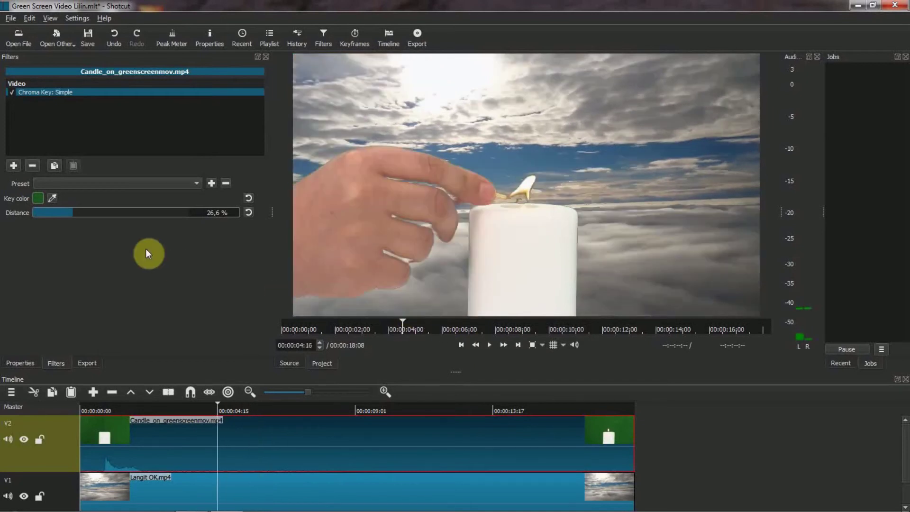
drag(70, 216, 66, 212)
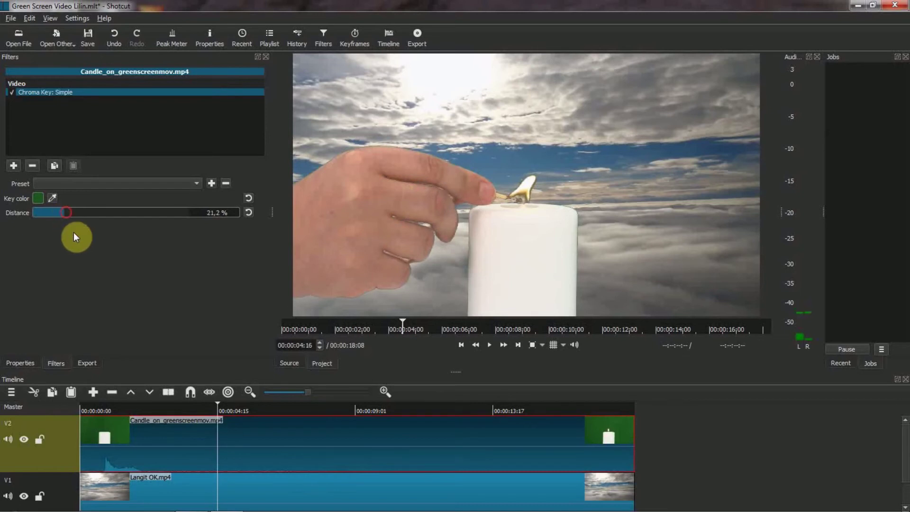
click(489, 346)
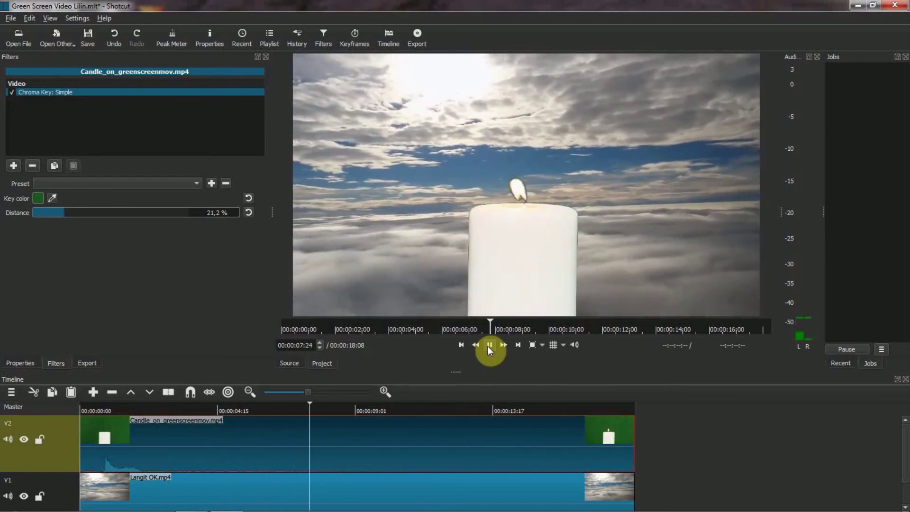
click(489, 346)
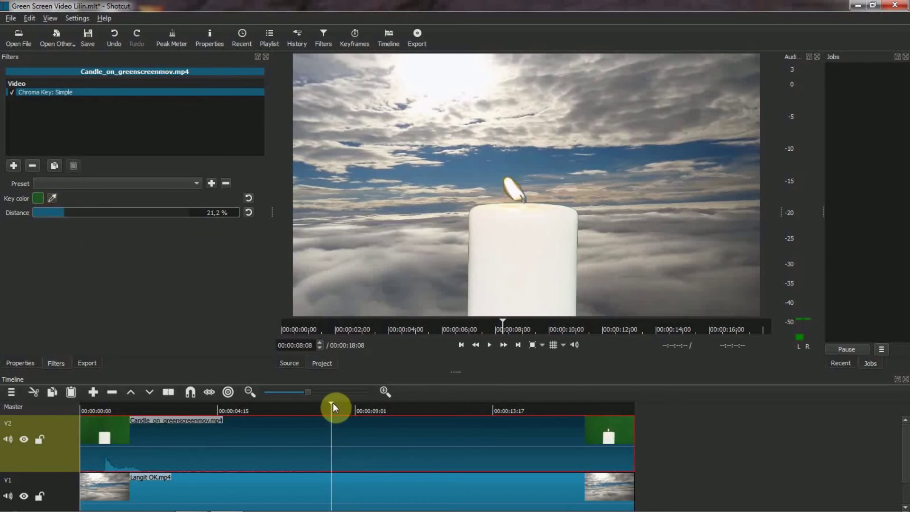
drag(418, 410, 332, 409)
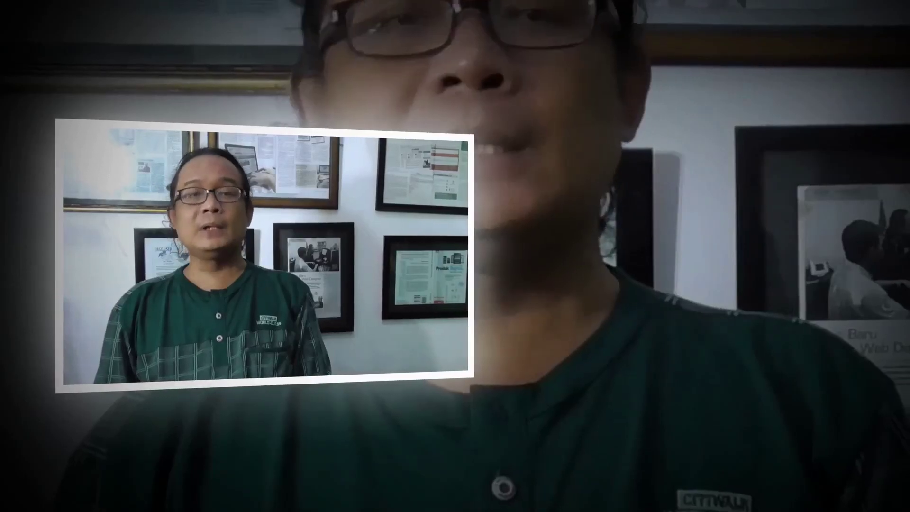